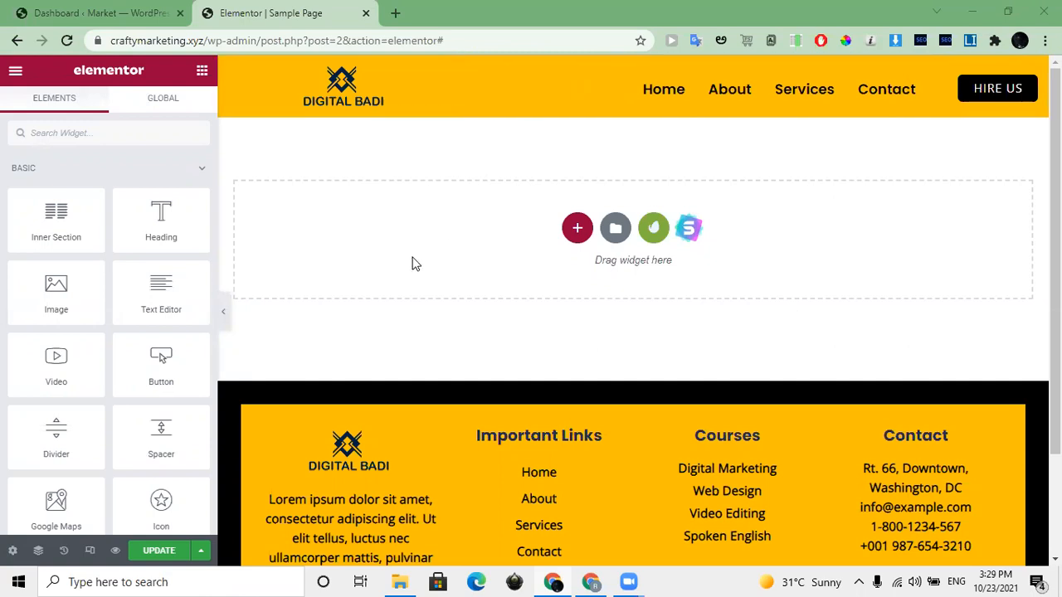
Step: Turn on responsive mode, check the page in tablet view and switch the preview to mobile view
{"action": "left_click", "coordinate": [90, 550]}
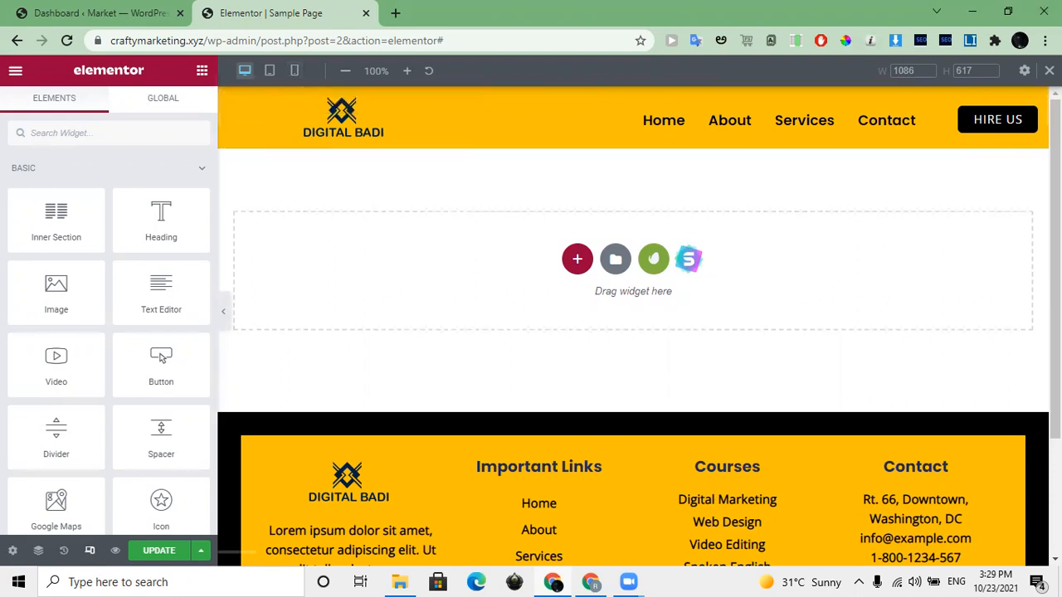
{"action": "scroll", "coordinate": [306, 473], "scroll_direction": "down", "scroll_amount": 1}
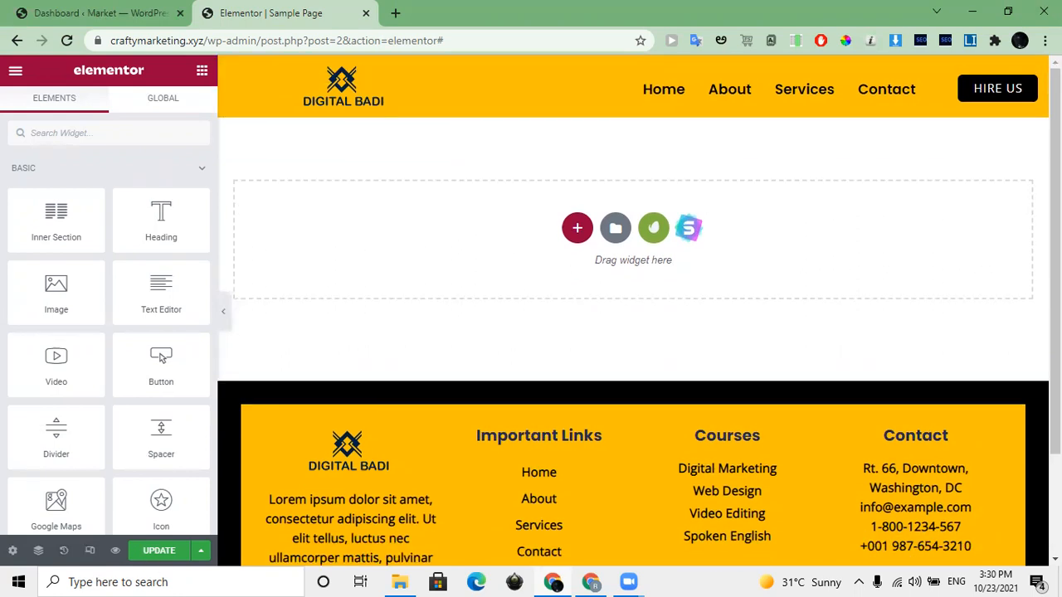
{"action": "left_click", "coordinate": [89, 551]}
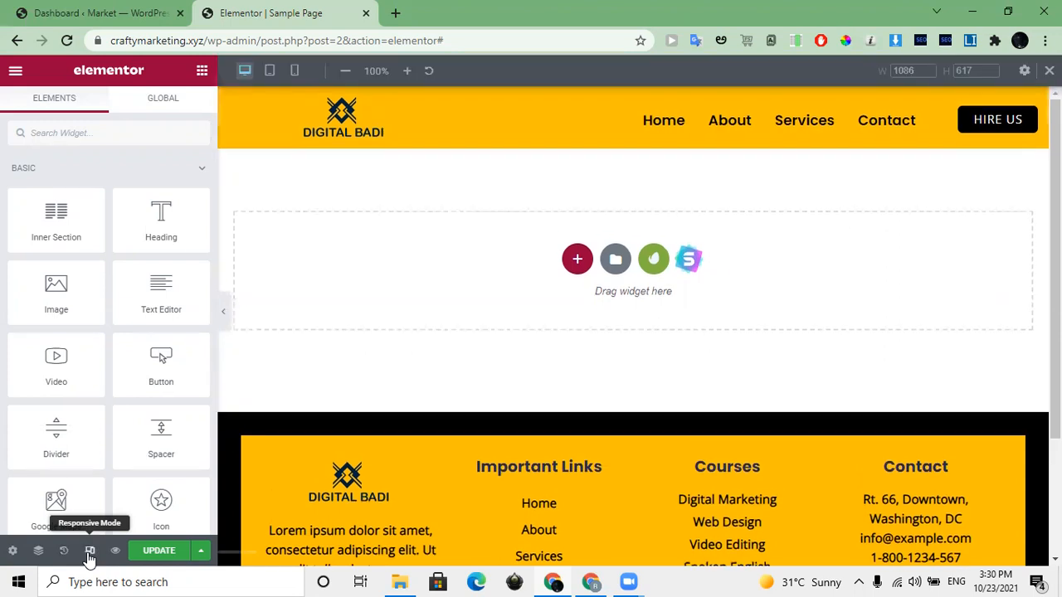
{"action": "left_click", "coordinate": [269, 75]}
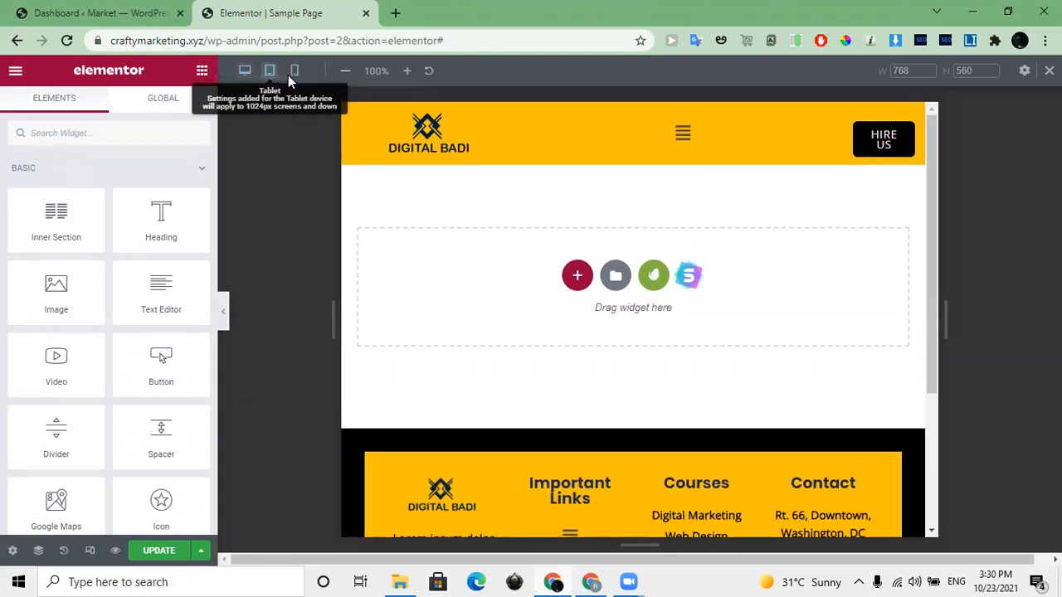
{"action": "left_click", "coordinate": [293, 73]}
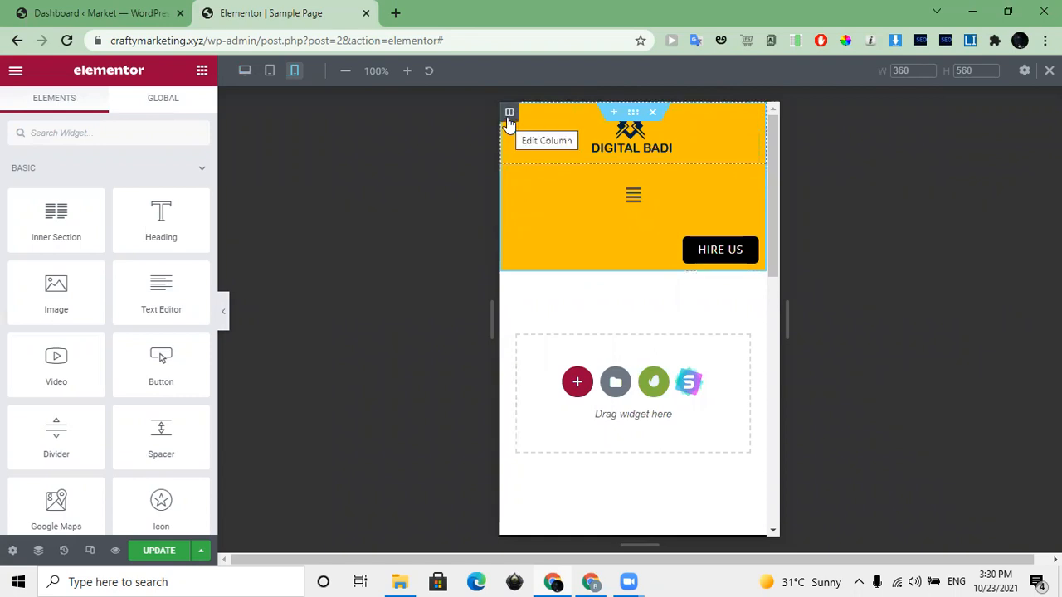
Step: Set the mobile width of the header's logo column to 50% and of its menu column to 25%
{"action": "left_click", "coordinate": [510, 114]}
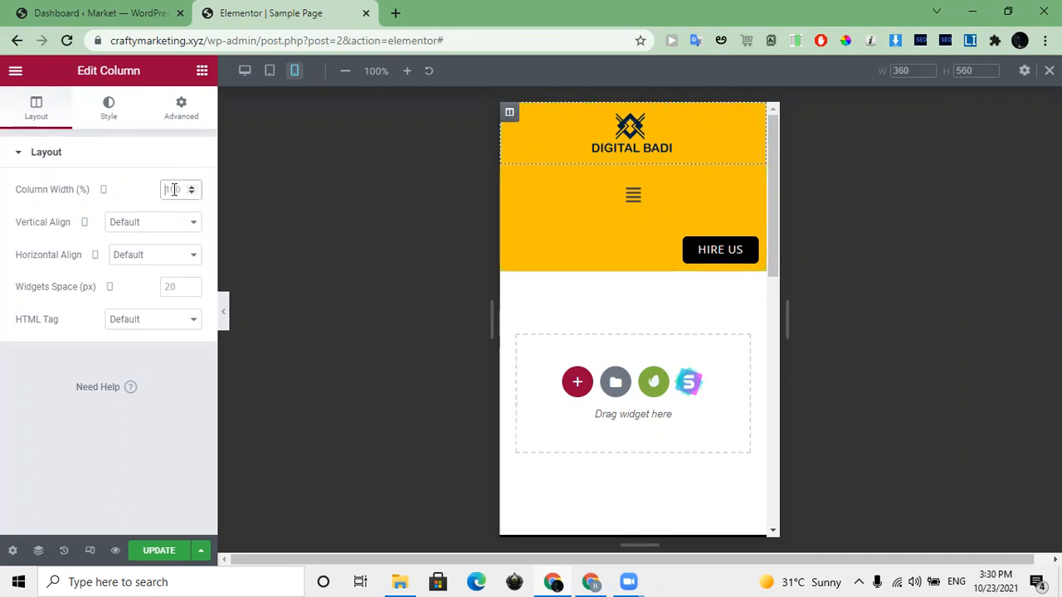
{"action": "type", "text": "50"}
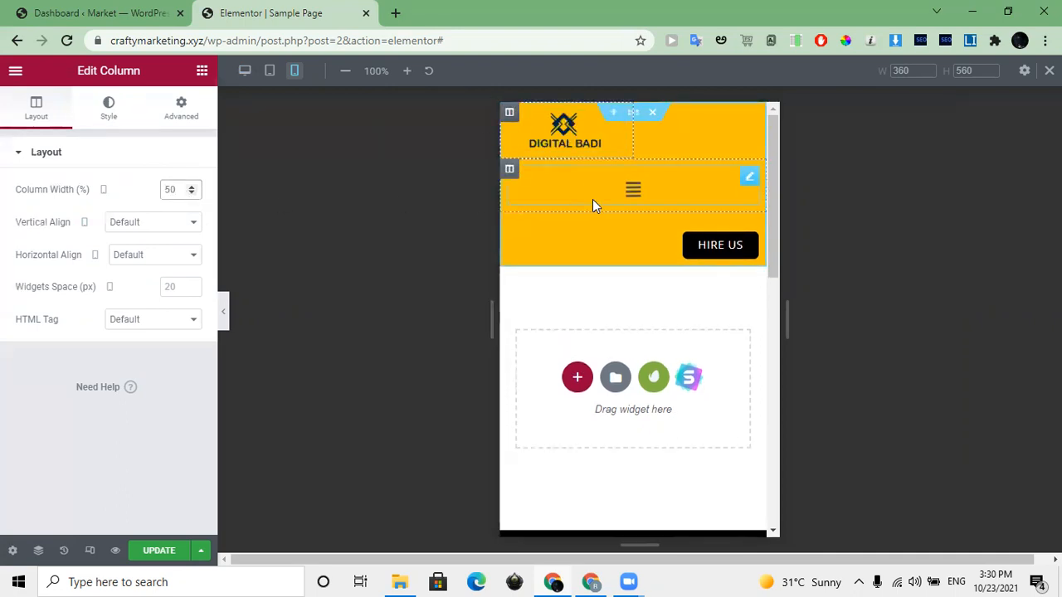
{"action": "left_click", "coordinate": [508, 172]}
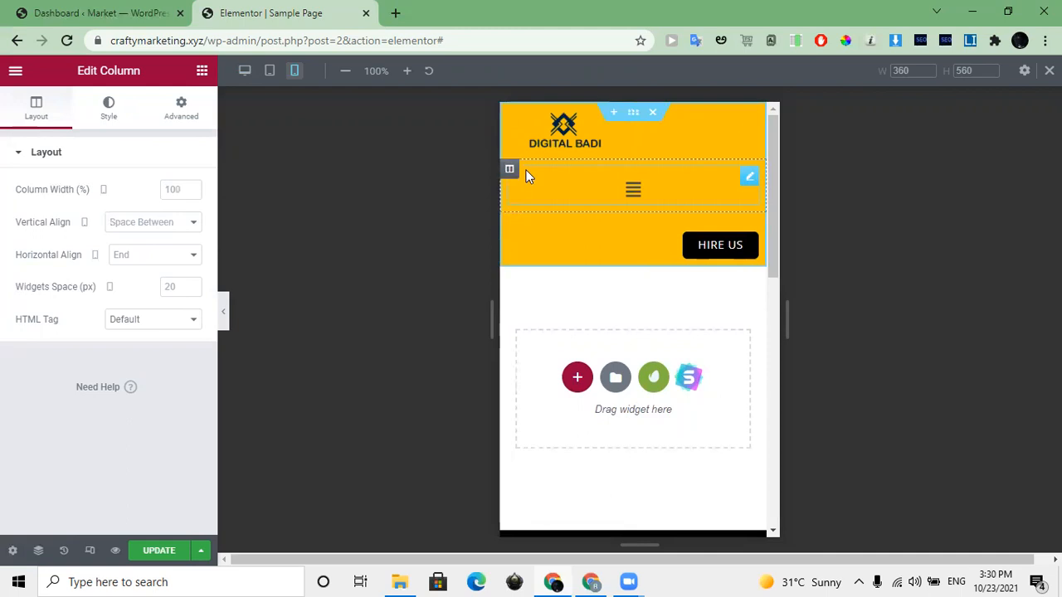
{"action": "left_click", "coordinate": [170, 189]}
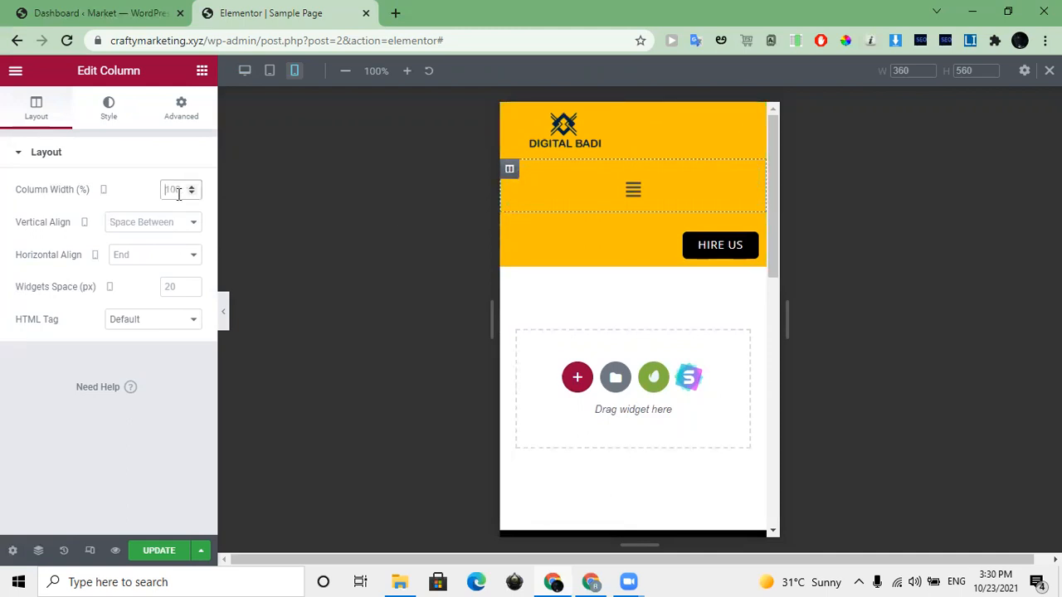
{"action": "type", "text": "25"}
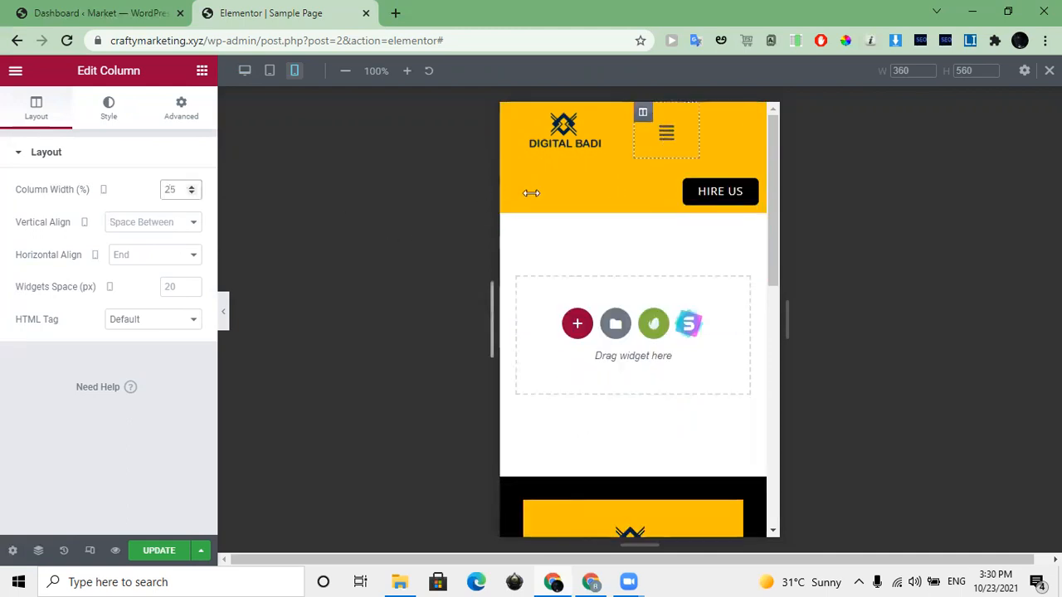
Step: Set the mobile width of the HIRE US button's column to 25% and review the header columns' settings
{"action": "left_click", "coordinate": [510, 171]}
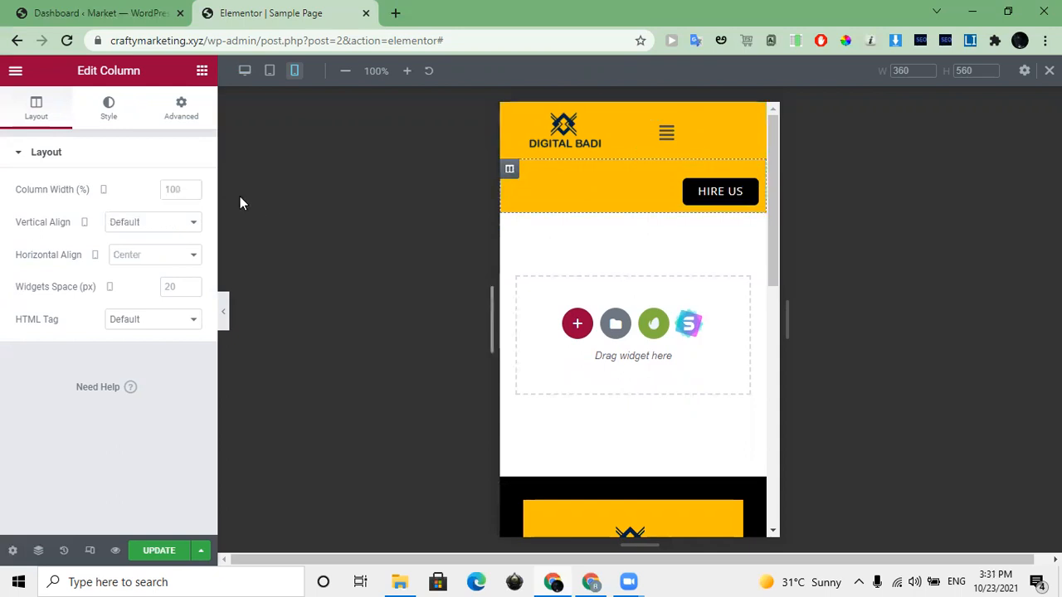
{"action": "left_click", "coordinate": [176, 189]}
{"action": "type", "text": "25"}
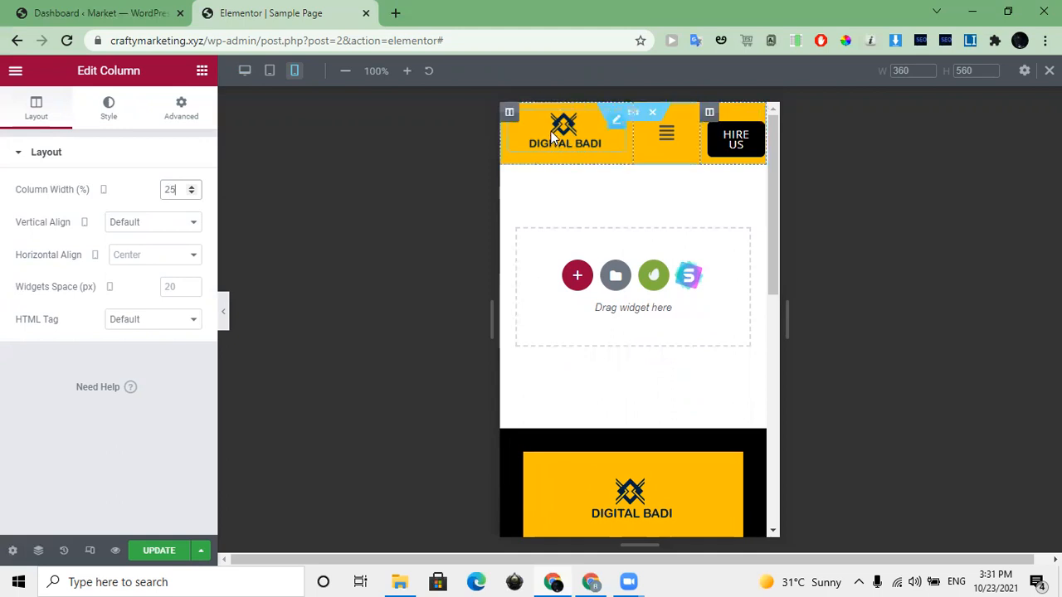
{"action": "left_click", "coordinate": [510, 113]}
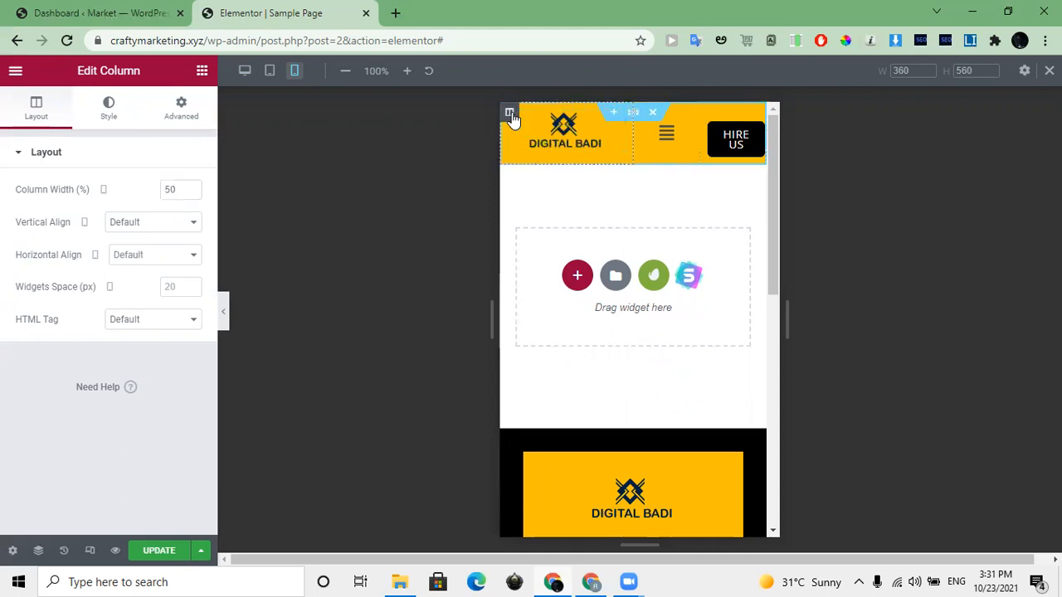
{"action": "left_click", "coordinate": [642, 114]}
{"action": "left_click", "coordinate": [710, 113]}
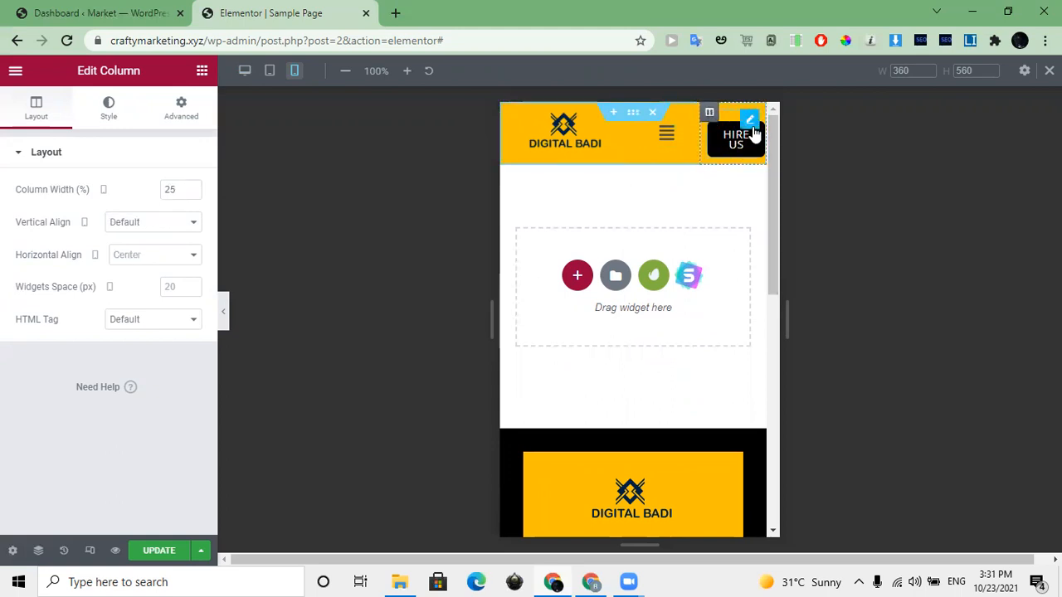
Step: Unlink the HIRE US button's mobile padding values and set top, right, bottom and left to 10 px each
{"action": "left_click", "coordinate": [753, 131]}
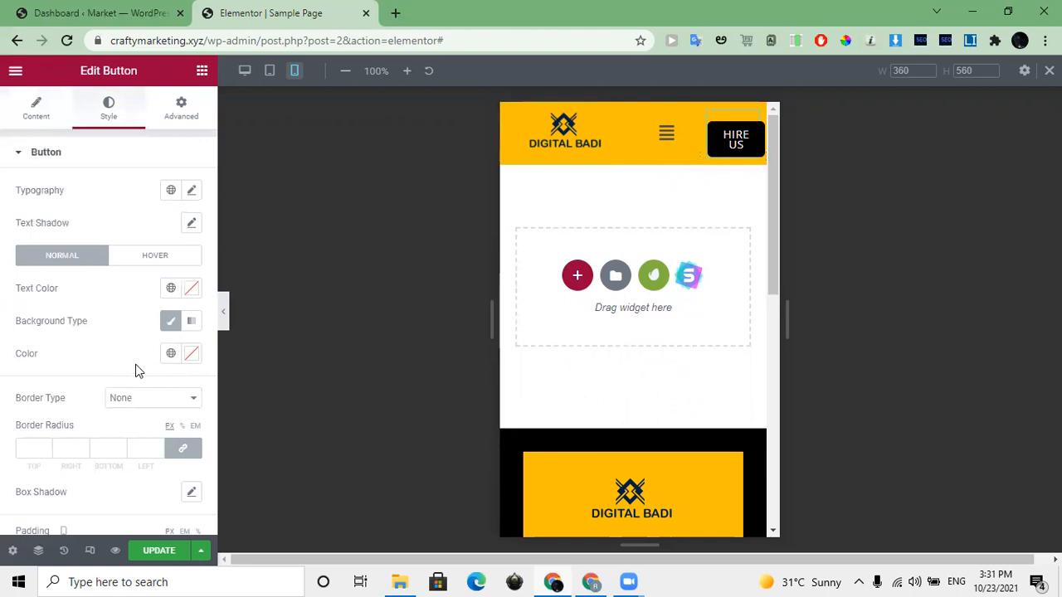
{"action": "scroll", "coordinate": [90, 438], "scroll_direction": "down", "scroll_amount": 3}
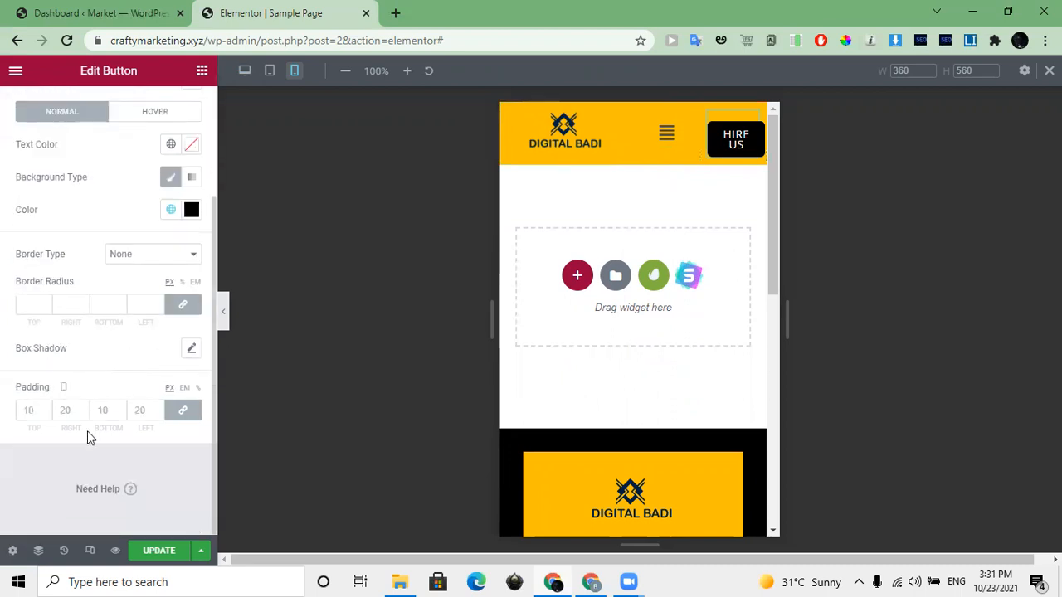
{"action": "left_click", "coordinate": [183, 412]}
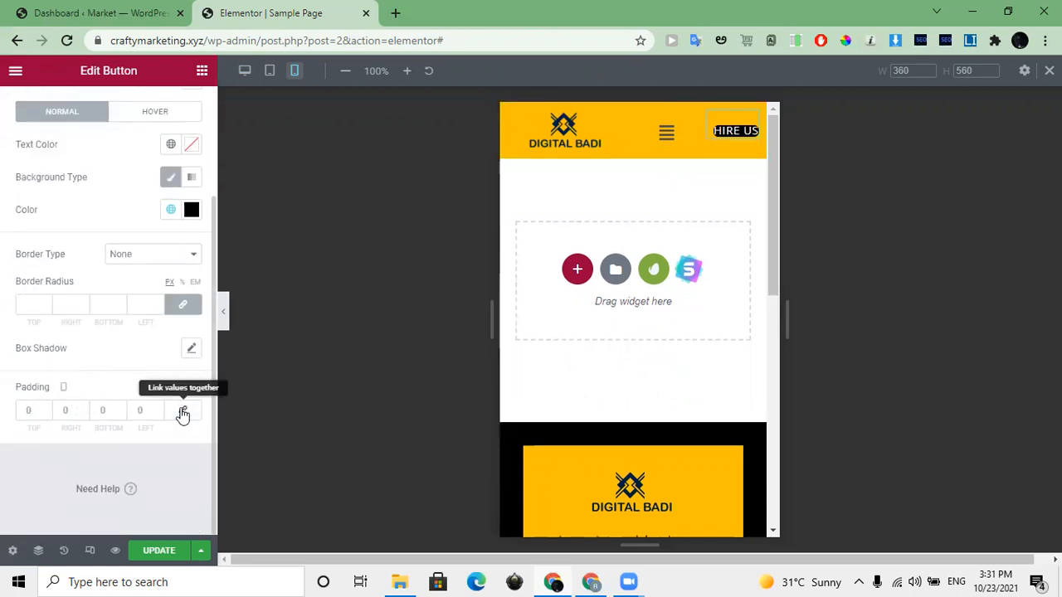
{"action": "left_click", "coordinate": [41, 418]}
{"action": "type", "text": "10"}
{"action": "double_click", "coordinate": [66, 411]}
{"action": "type", "text": "10"}
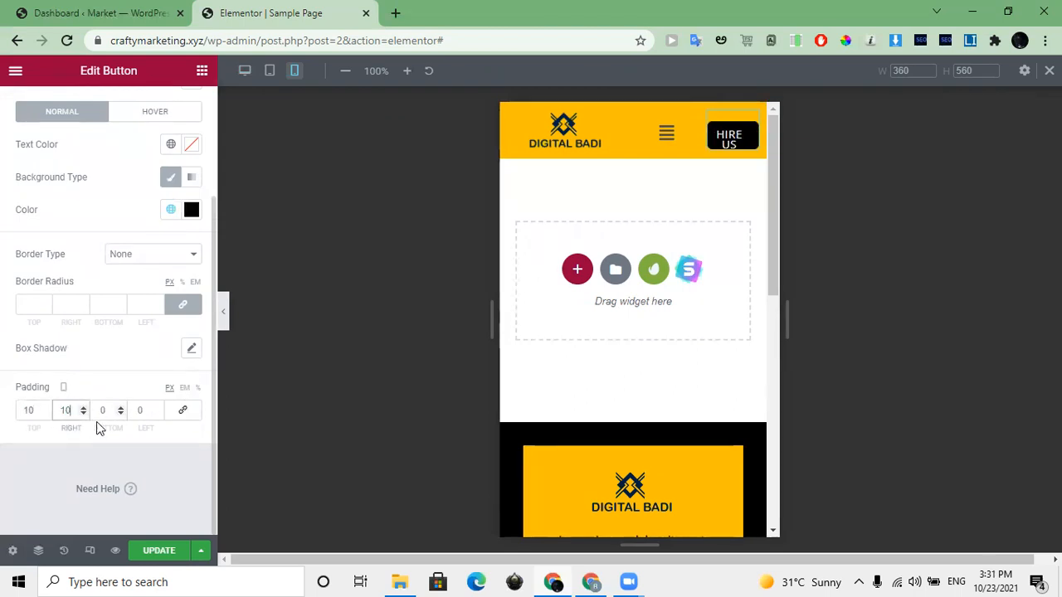
{"action": "double_click", "coordinate": [104, 413]}
{"action": "type", "text": "10"}
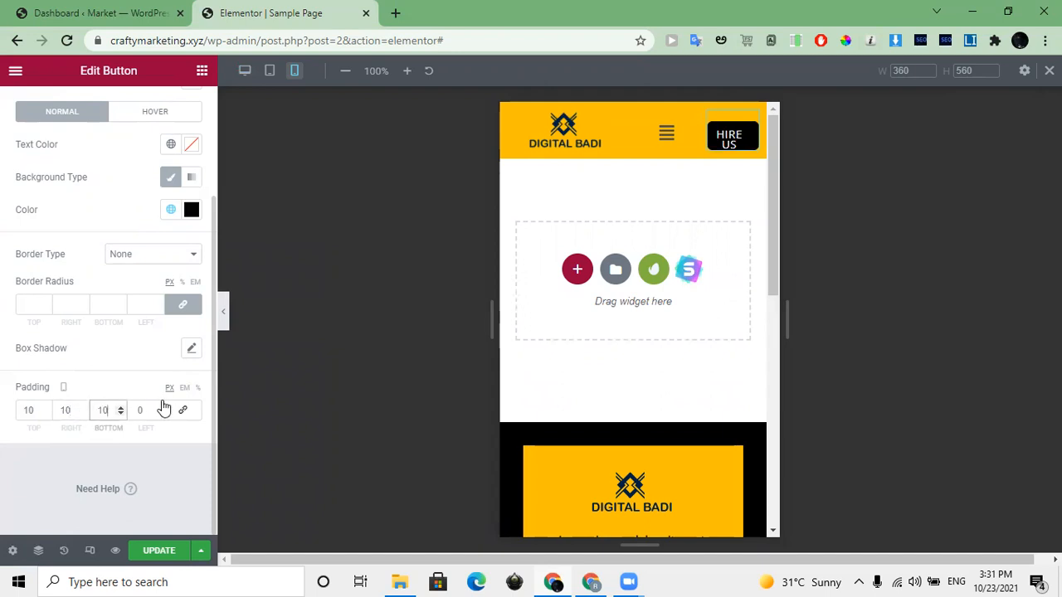
{"action": "type", "text": "10"}
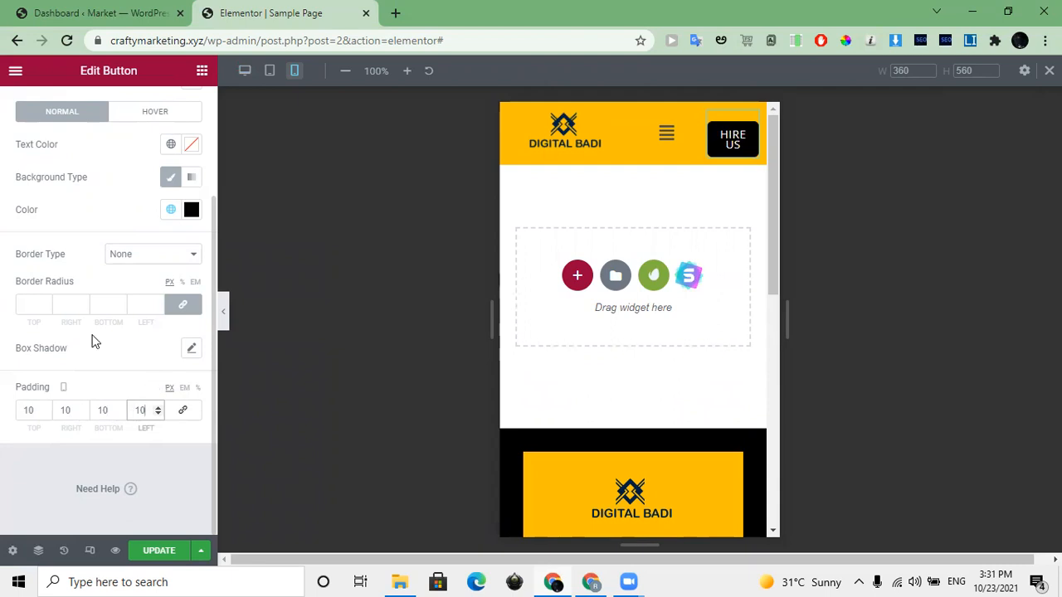
Step: Set the HIRE US button's mobile typography size to 10 px
{"action": "scroll", "coordinate": [116, 236], "scroll_direction": "up", "scroll_amount": 3}
{"action": "left_click", "coordinate": [195, 180]}
{"action": "left_click", "coordinate": [168, 296]}
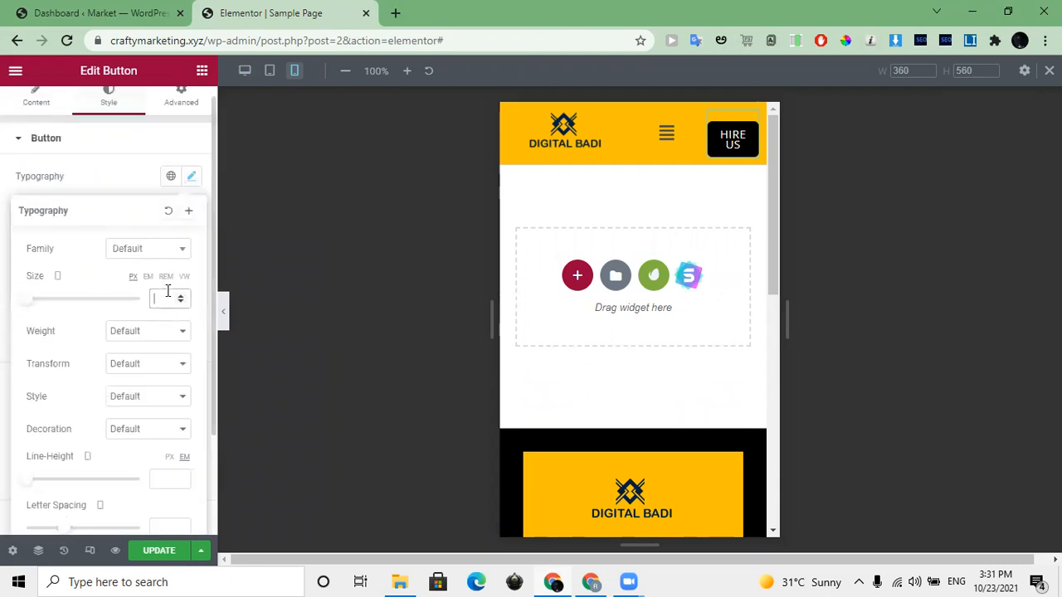
{"action": "type", "text": "10"}
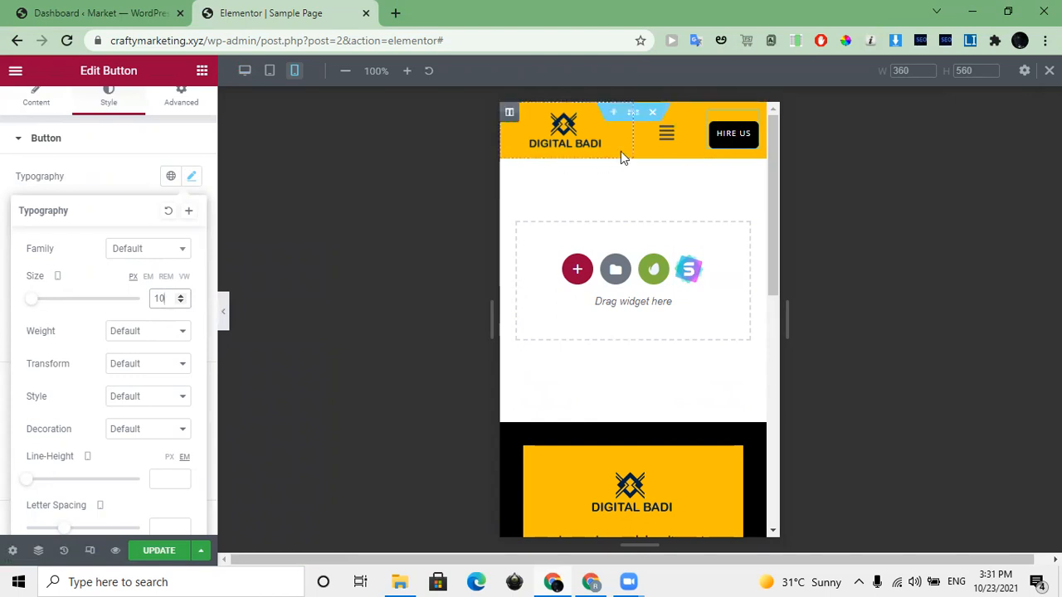
Step: Switch the preview to tablet view and set the HIRE US button's typography size to 10 px
{"action": "left_click", "coordinate": [270, 72]}
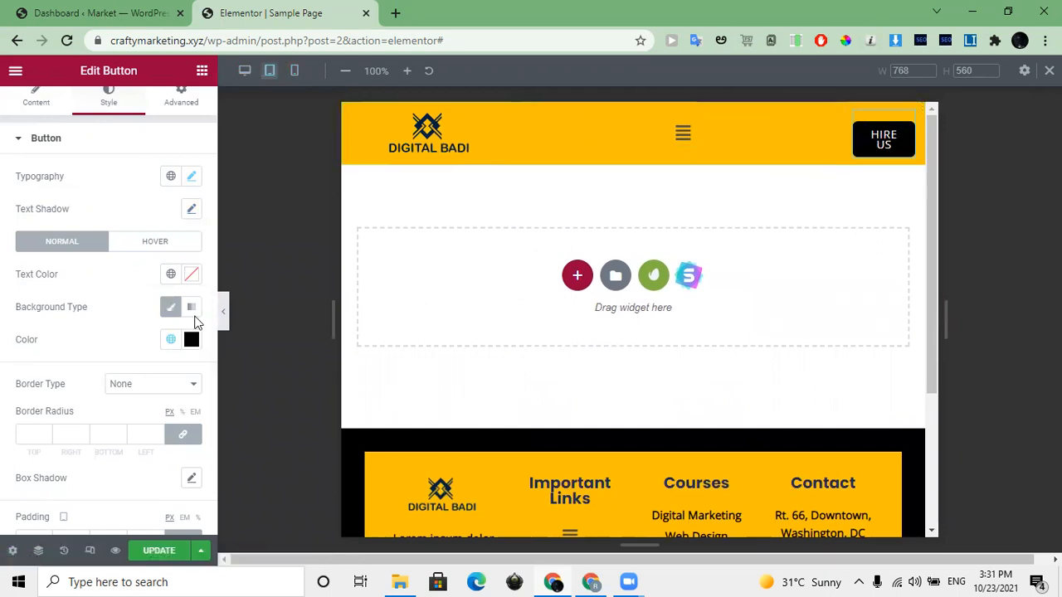
{"action": "left_click", "coordinate": [191, 181]}
{"action": "left_click", "coordinate": [159, 300]}
{"action": "type", "text": "1"}
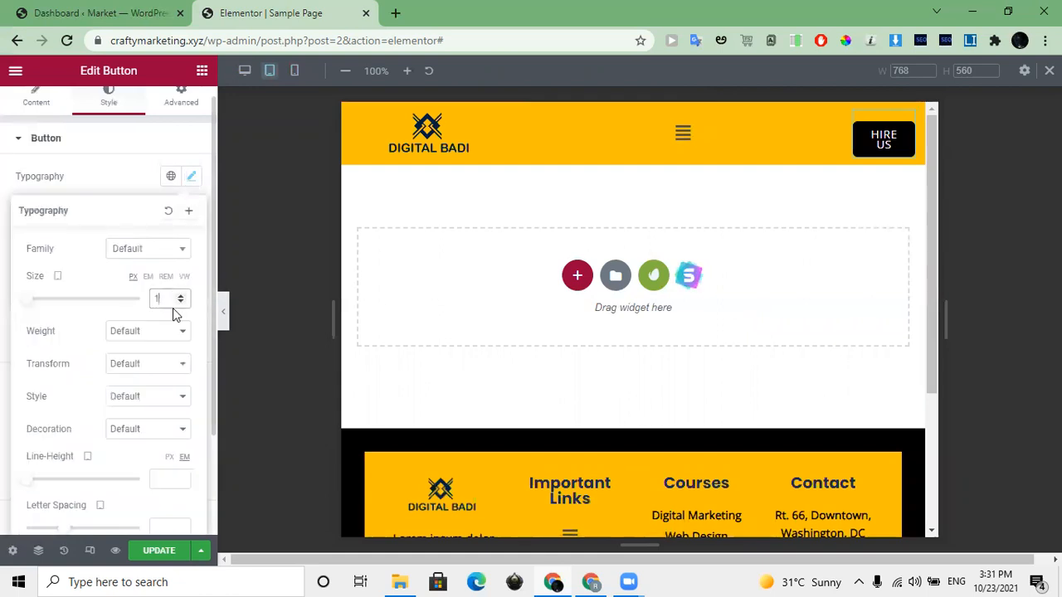
{"action": "type", "text": "0"}
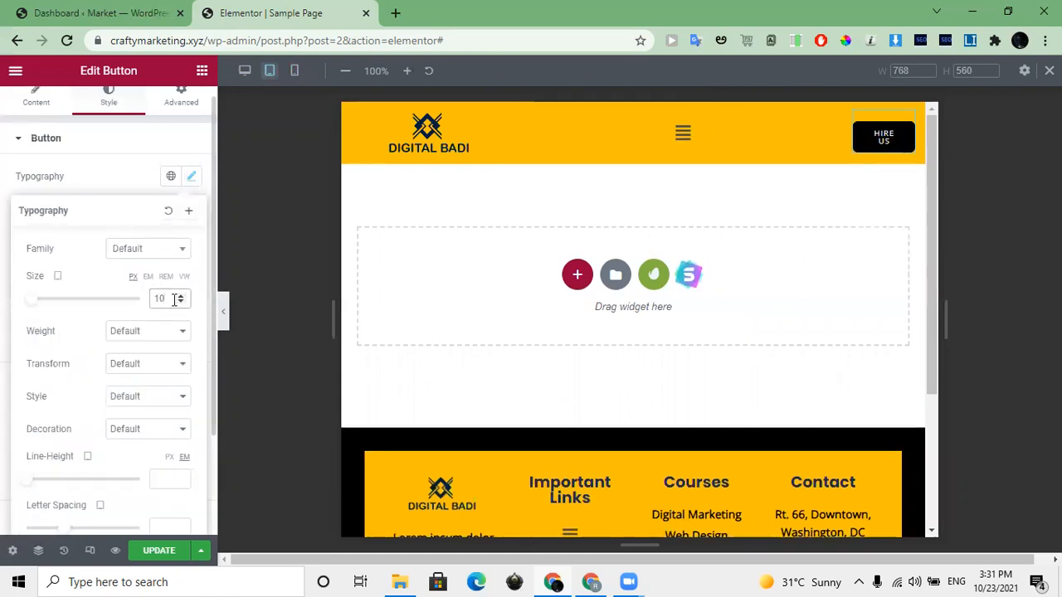
{"action": "type", "text": "20"}
{"action": "double_click", "coordinate": [175, 301]}
{"action": "type", "text": "10"}
{"action": "scroll", "coordinate": [133, 462], "scroll_direction": "down", "scroll_amount": 2}
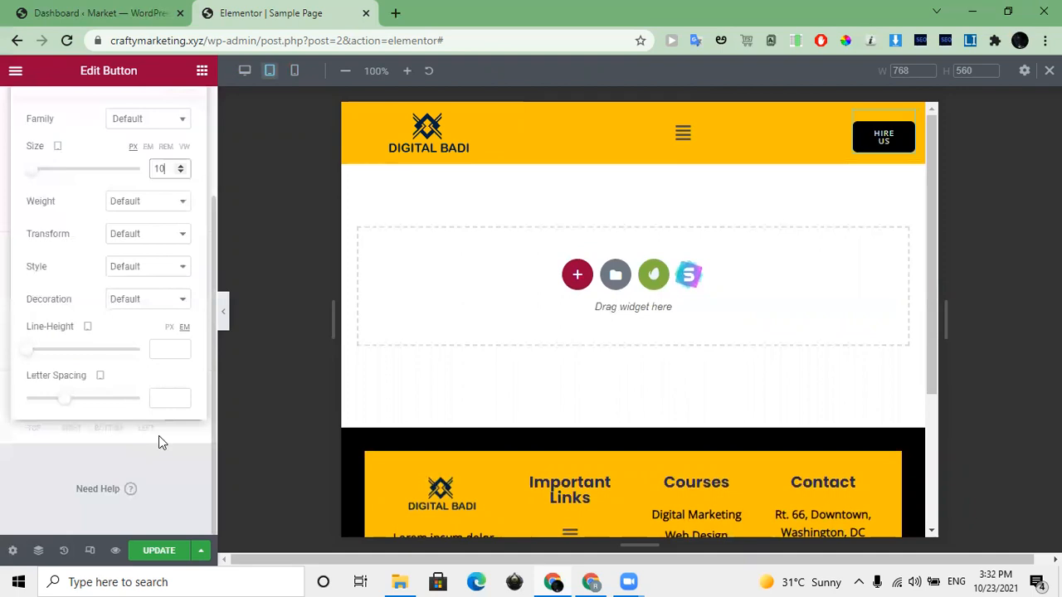
{"action": "left_click", "coordinate": [128, 453]}
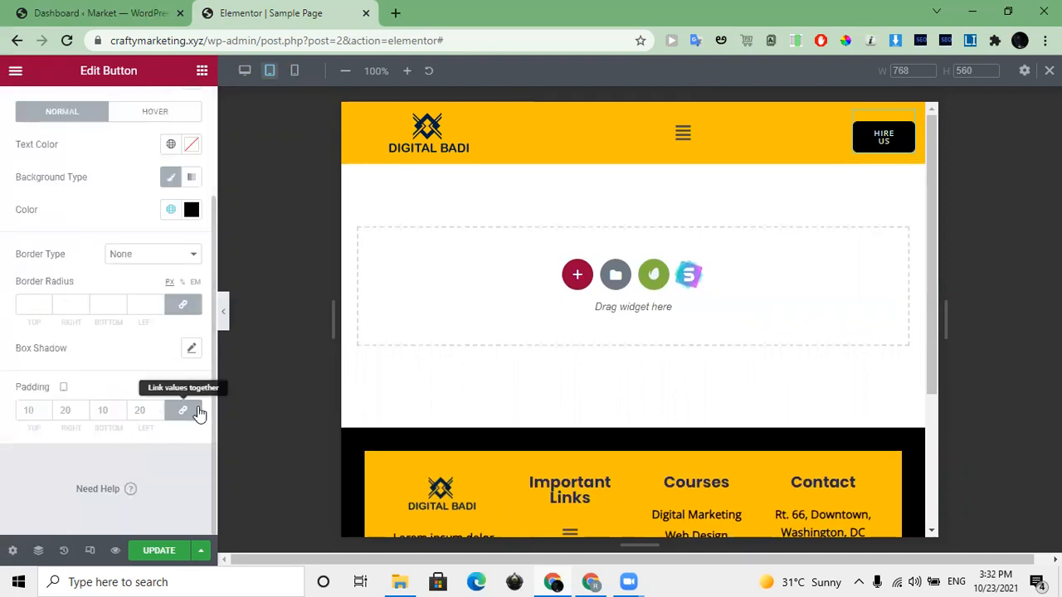
Step: Unlink the HIRE US button's tablet padding and set top and bottom to 15 px, right and left to 20 px
{"action": "left_click", "coordinate": [197, 413]}
{"action": "left_click", "coordinate": [29, 408]}
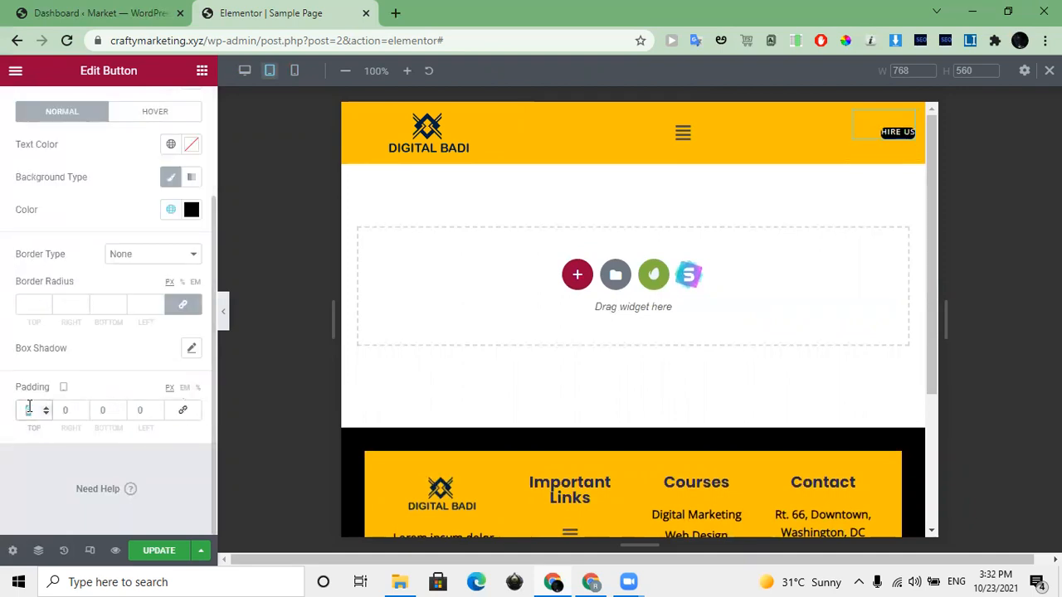
{"action": "type", "text": "10"}
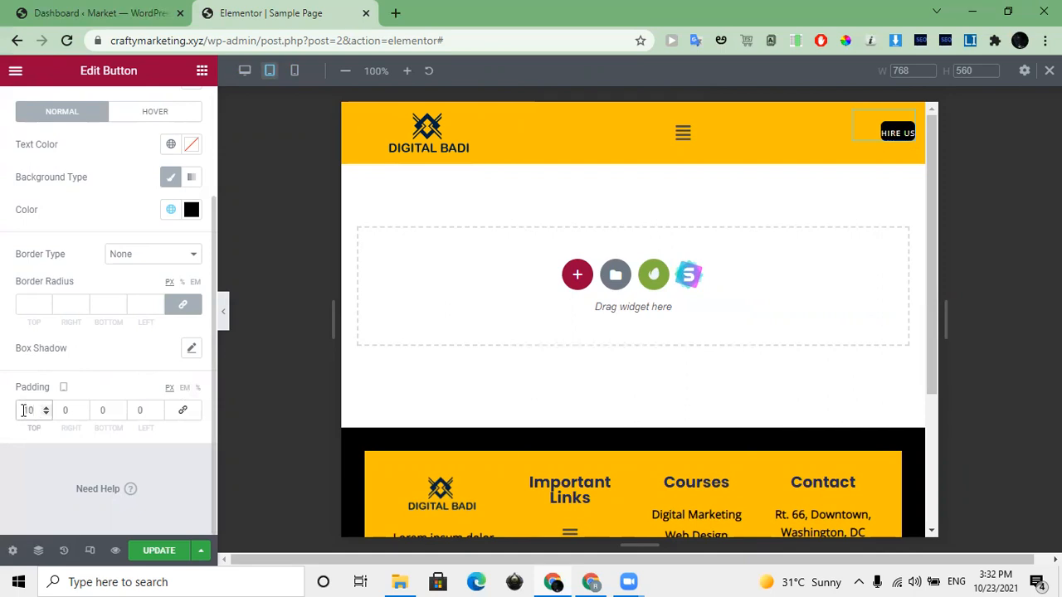
{"action": "type", "text": "5"}
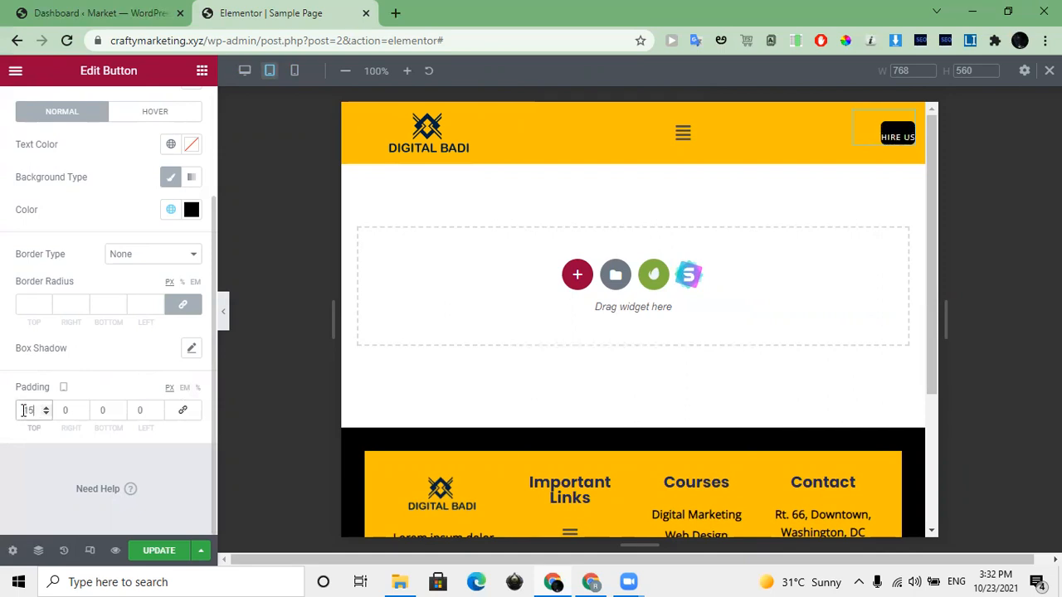
{"action": "left_click", "coordinate": [100, 411]}
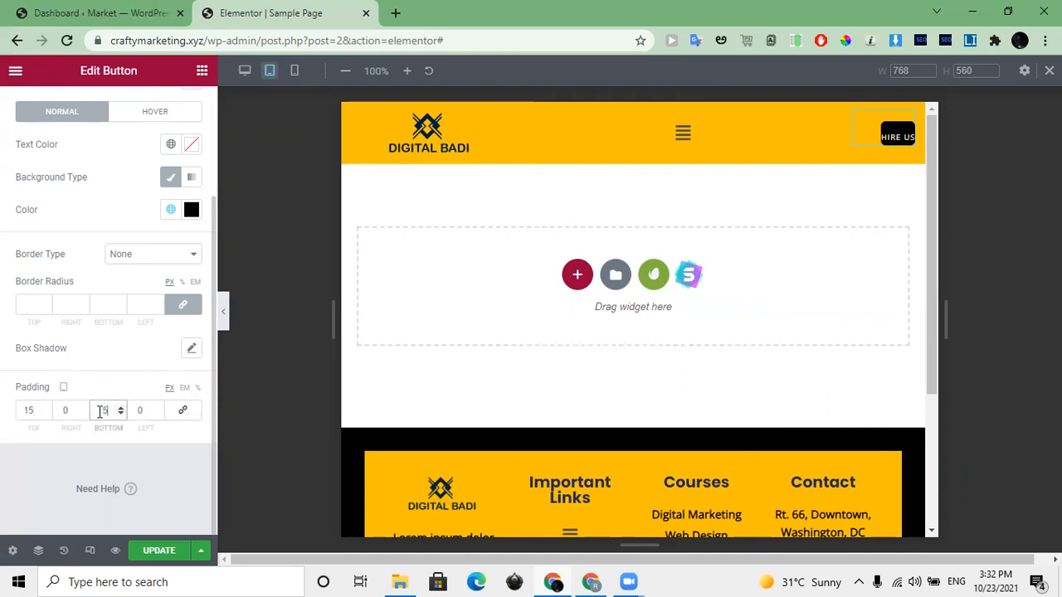
{"action": "left_click", "coordinate": [55, 412]}
{"action": "type", "text": "20"}
{"action": "left_click", "coordinate": [141, 411]}
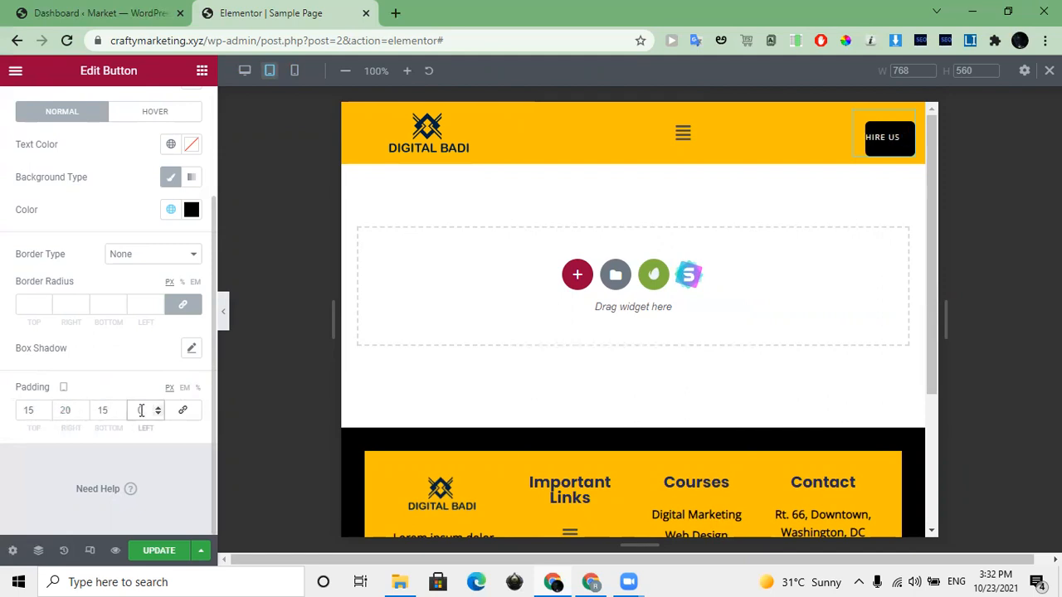
{"action": "type", "text": "20"}
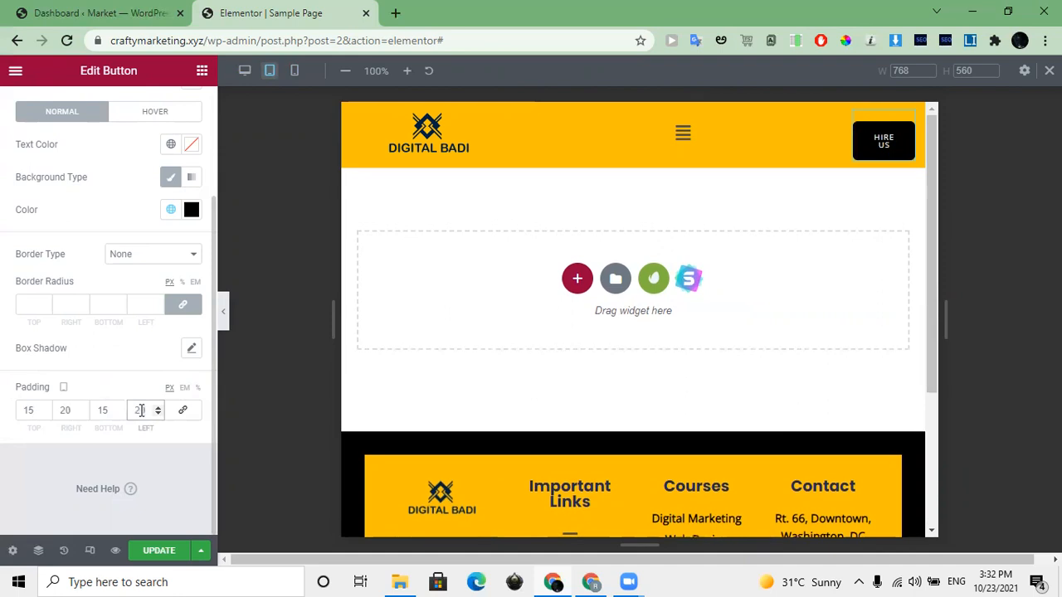
Step: Set the HIRE US button's right padding for tablet to 15 px
{"action": "scroll", "coordinate": [173, 251], "scroll_direction": "up", "scroll_amount": 2}
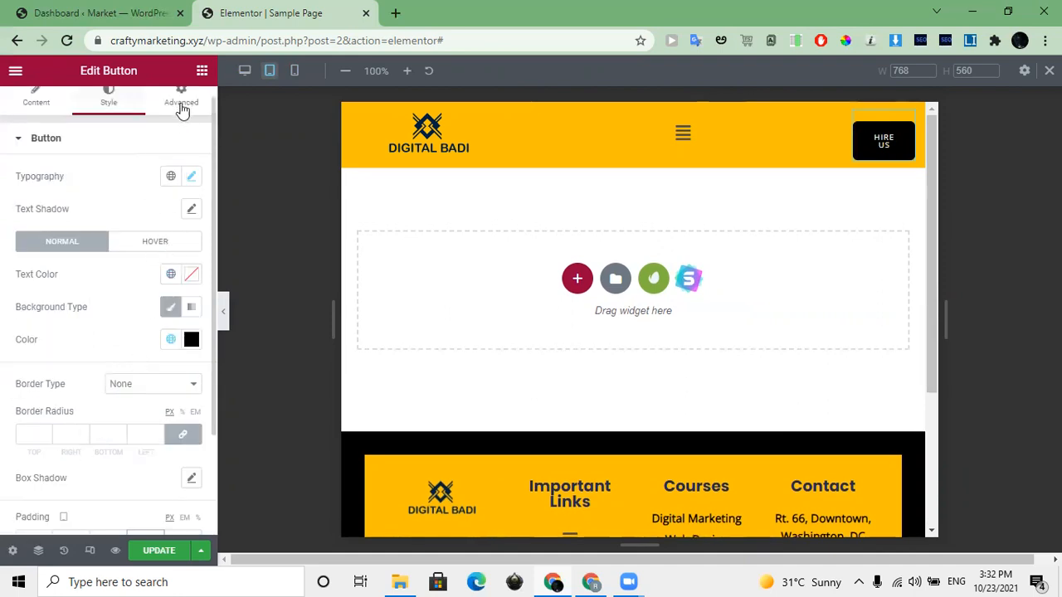
{"action": "scroll", "coordinate": [83, 434], "scroll_direction": "down", "scroll_amount": 2}
{"action": "double_click", "coordinate": [64, 411]}
{"action": "type", "text": "15"}
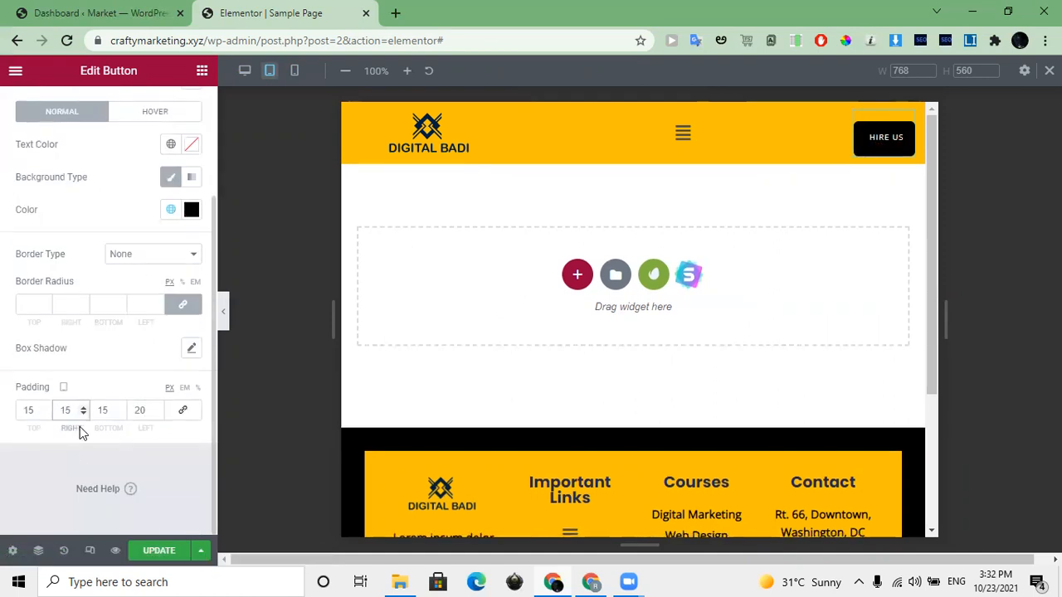
Step: Set the HIRE US button's left padding for tablet to 15 px
{"action": "double_click", "coordinate": [139, 410]}
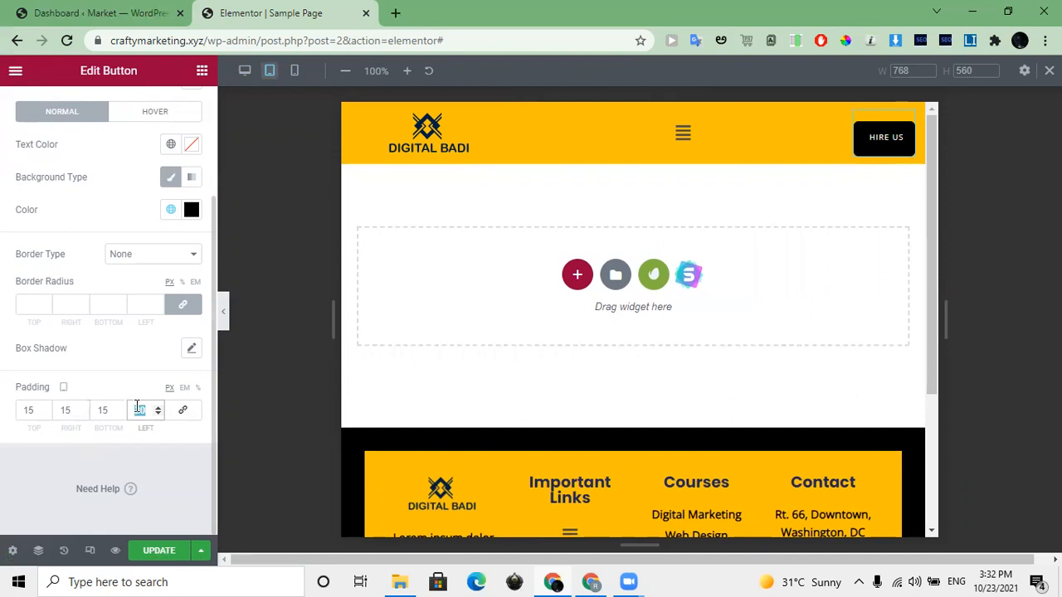
{"action": "type", "text": "15"}
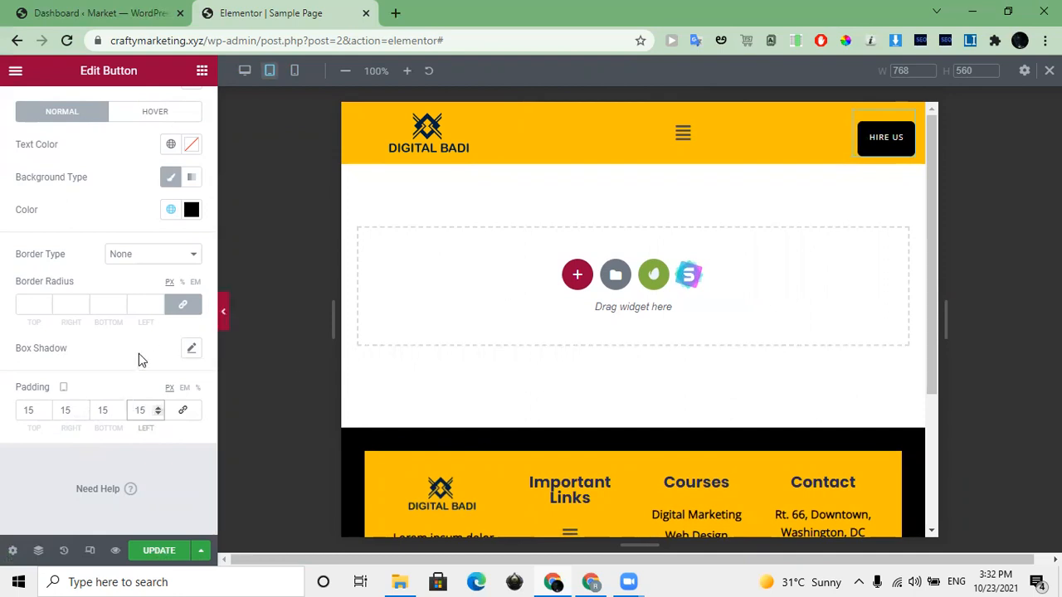
Step: Unlink the HIRE US button's tablet margin values and set the top margin to 5 px
{"action": "scroll", "coordinate": [133, 294], "scroll_direction": "up", "scroll_amount": 2}
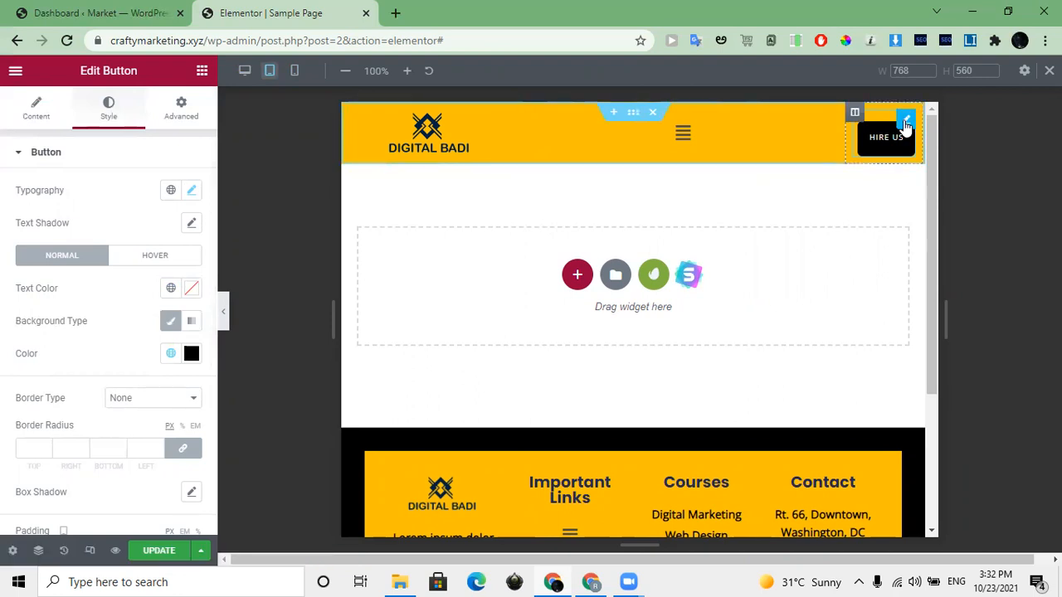
{"action": "left_click", "coordinate": [166, 109]}
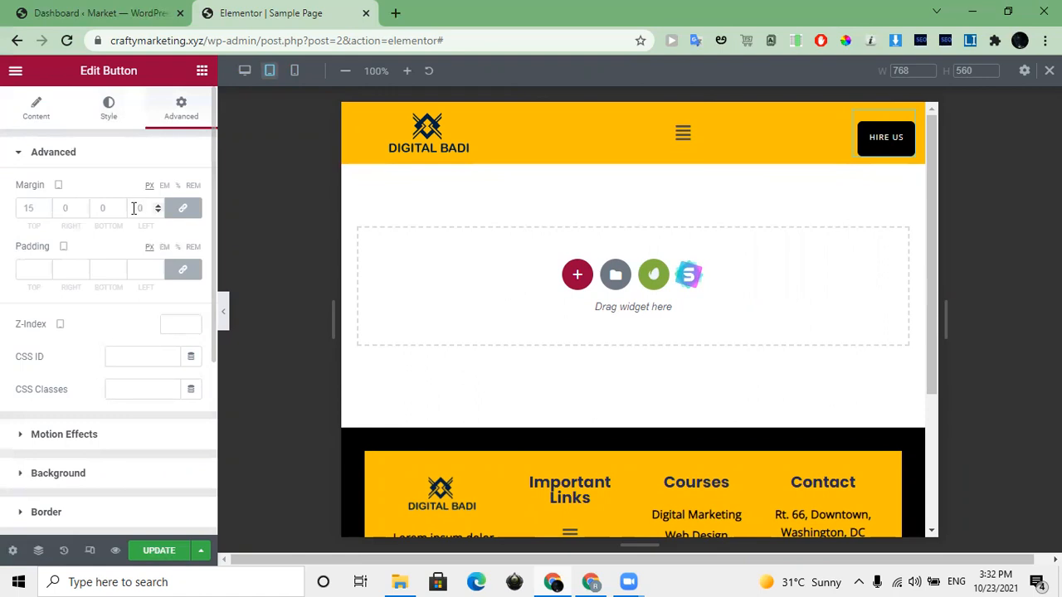
{"action": "left_click", "coordinate": [183, 209]}
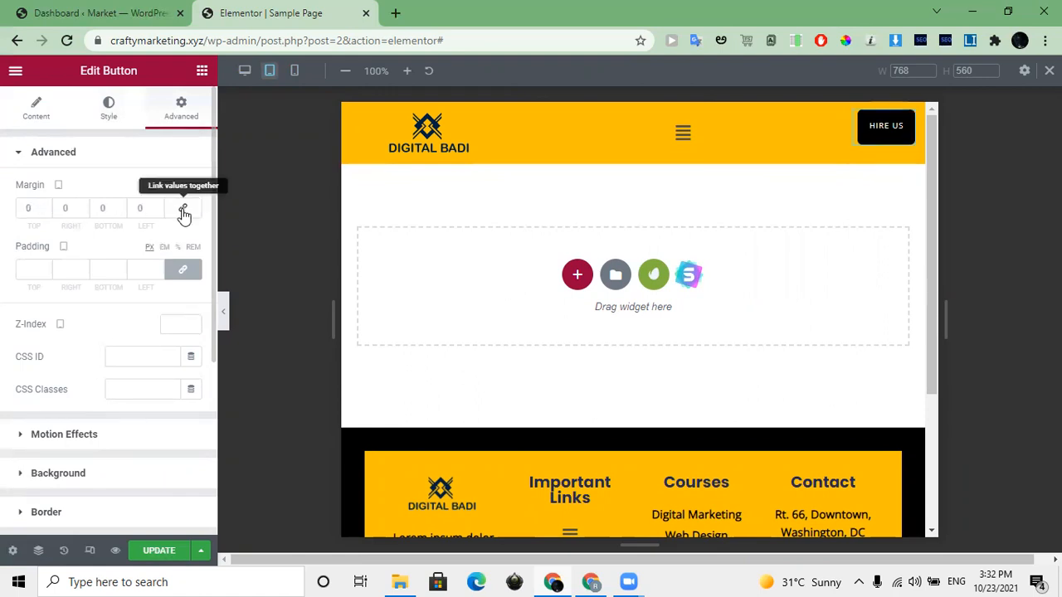
{"action": "left_click", "coordinate": [37, 211]}
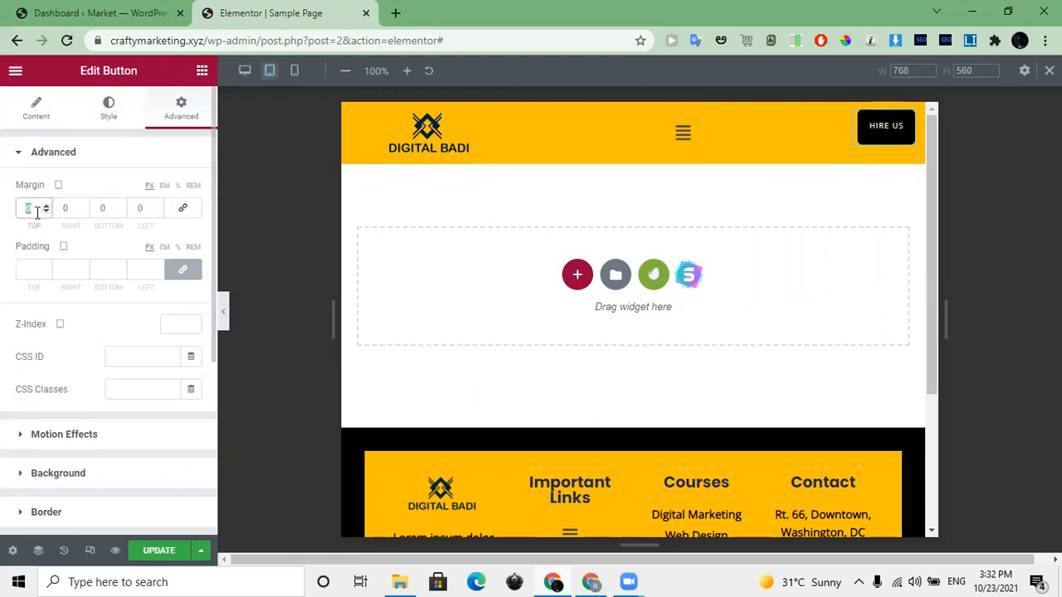
{"action": "type", "text": "5"}
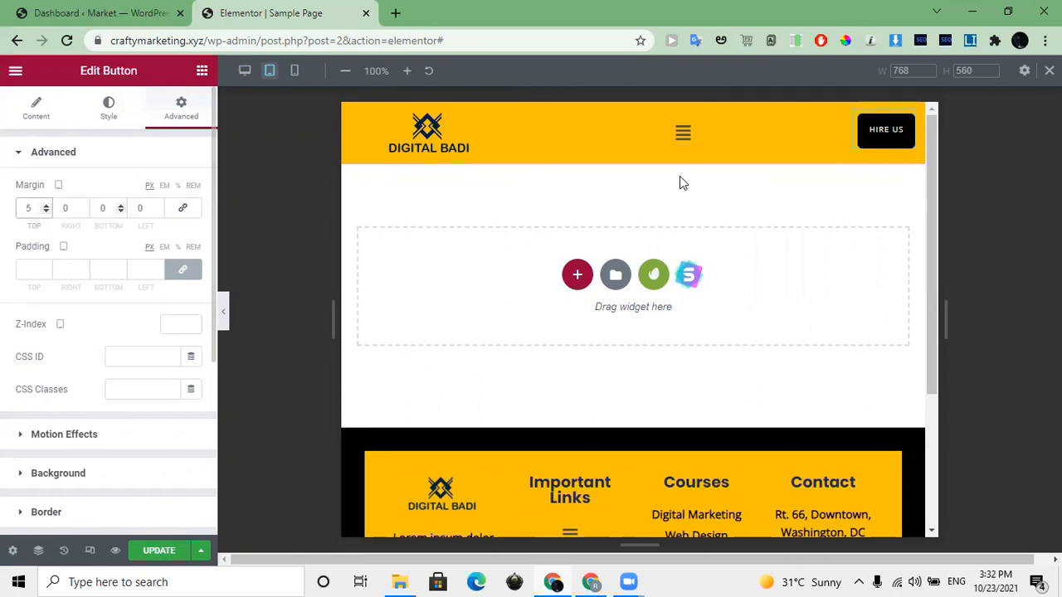
Step: Check the header in the mobile, tablet and desktop previews, then open the logo column's layout settings in mobile view
{"action": "left_click", "coordinate": [295, 73]}
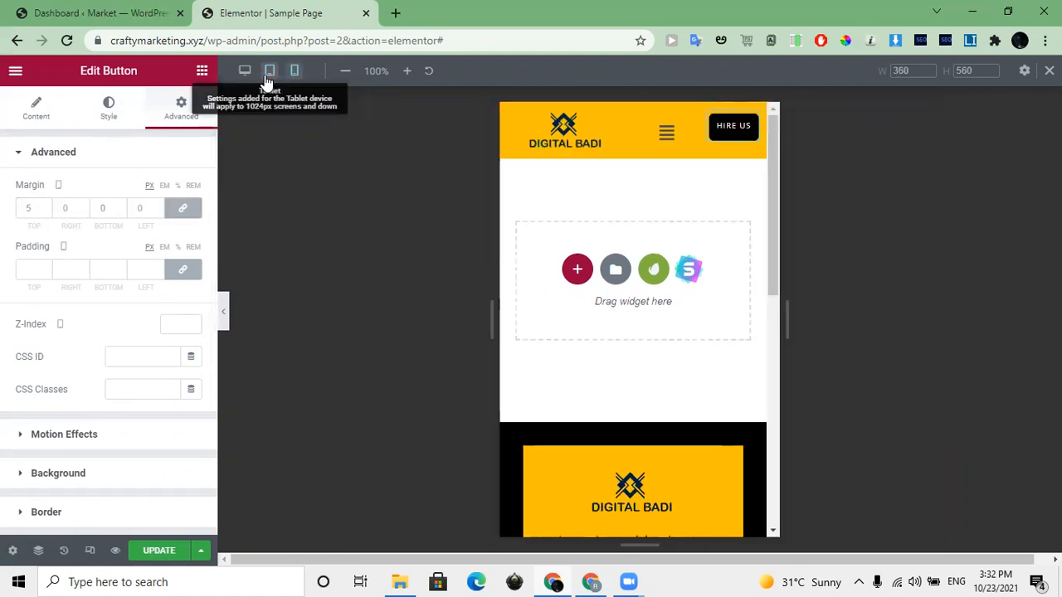
{"action": "left_click", "coordinate": [268, 75]}
{"action": "left_click", "coordinate": [245, 72]}
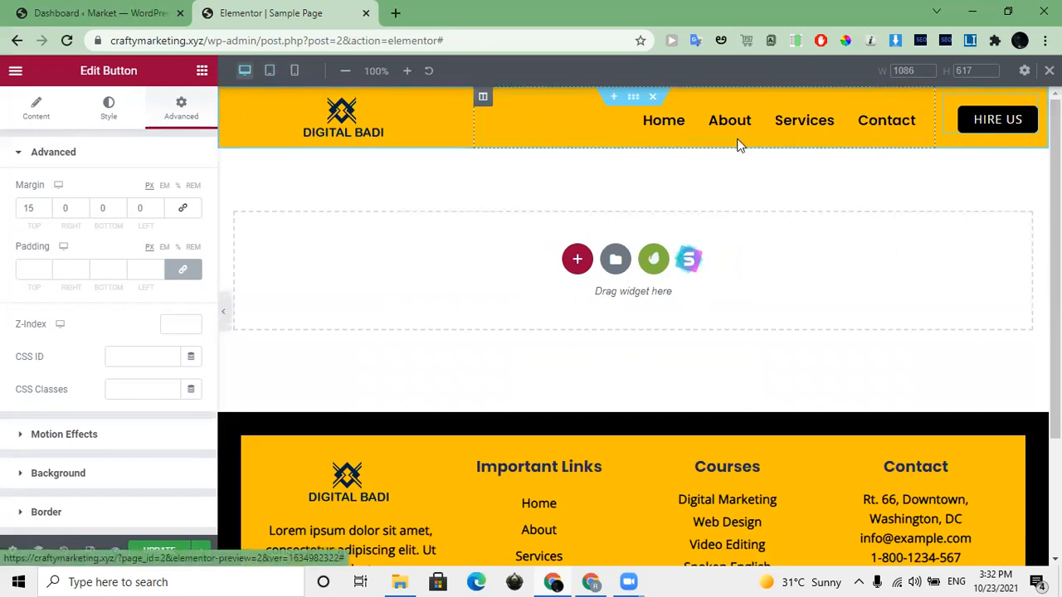
{"action": "left_click", "coordinate": [273, 73]}
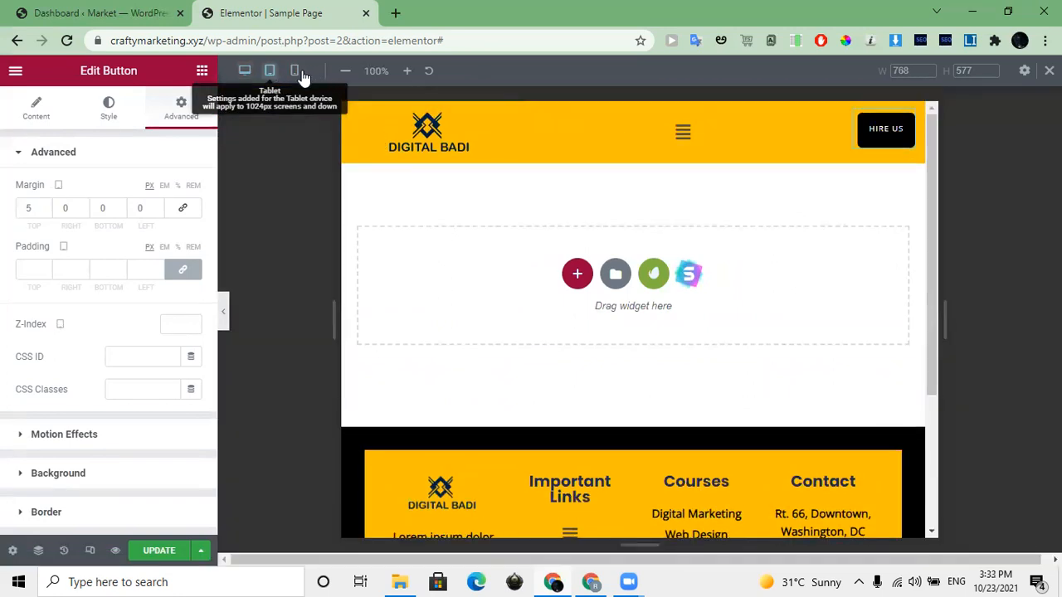
{"action": "left_click", "coordinate": [297, 73]}
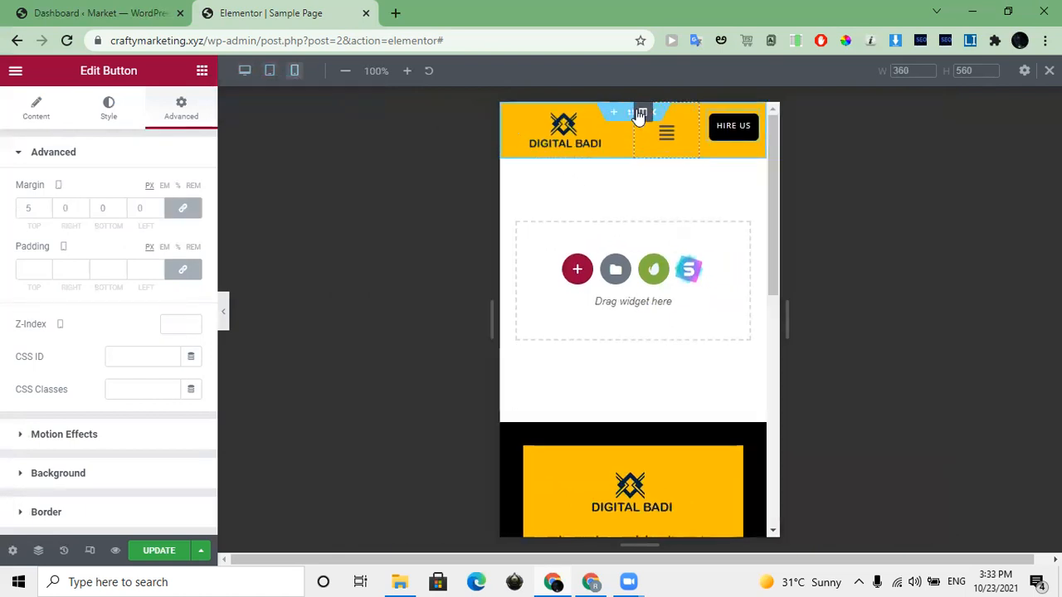
{"action": "left_click", "coordinate": [509, 112]}
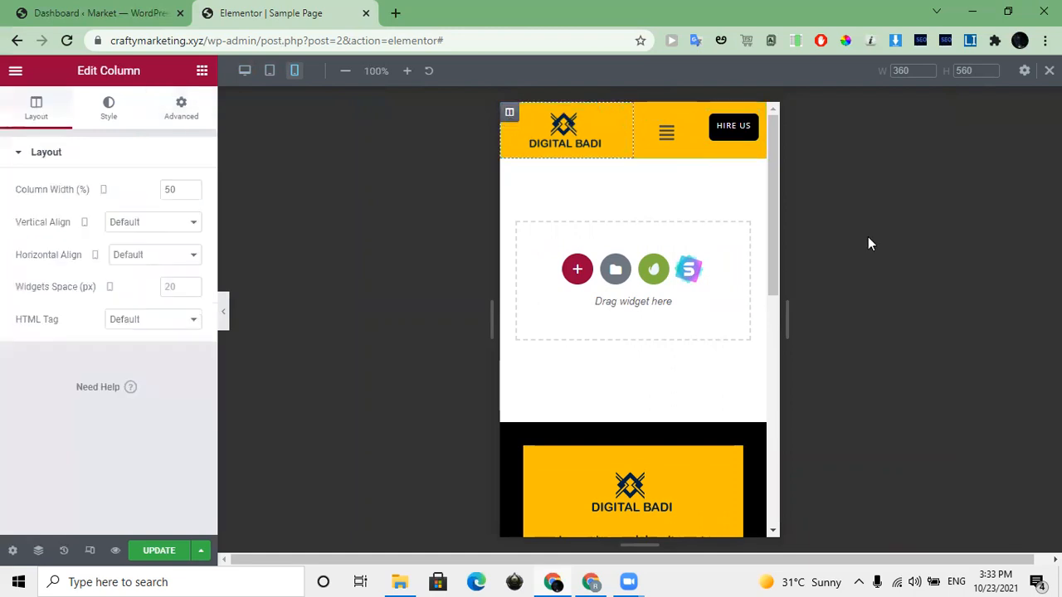